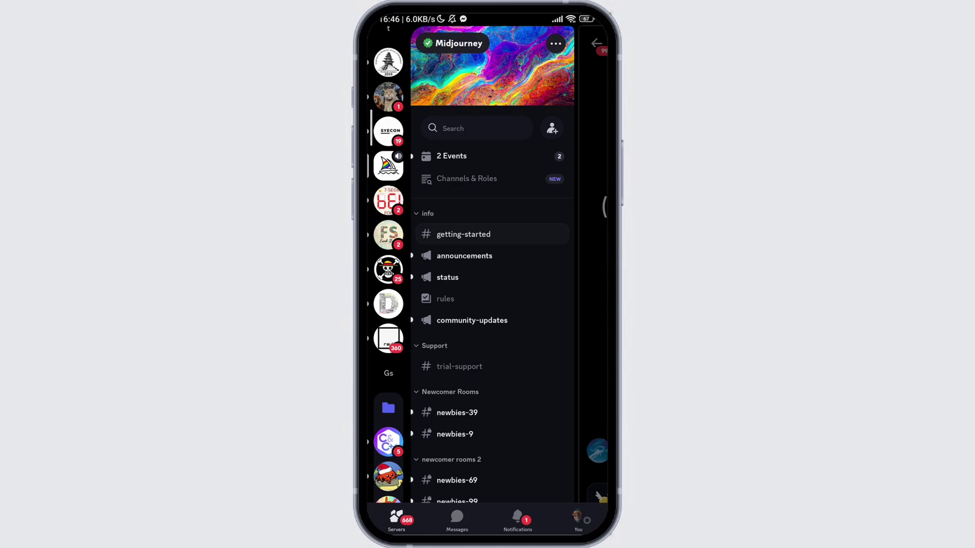
scroll(388, 304, down, 2)
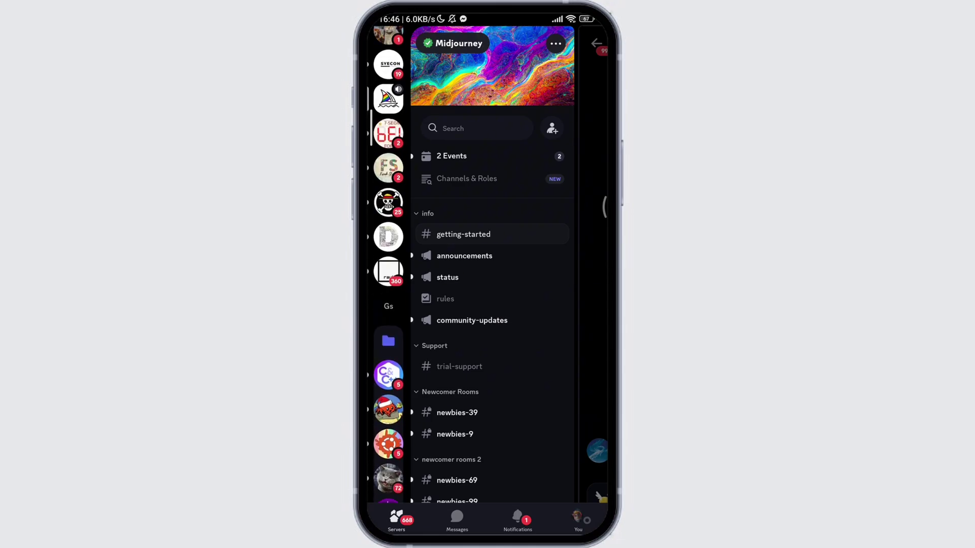
- Switch to the Together C & C++ server and glance at its #rules channel
right_click(389, 375)
click(488, 229)
click(389, 99)
click(445, 157)
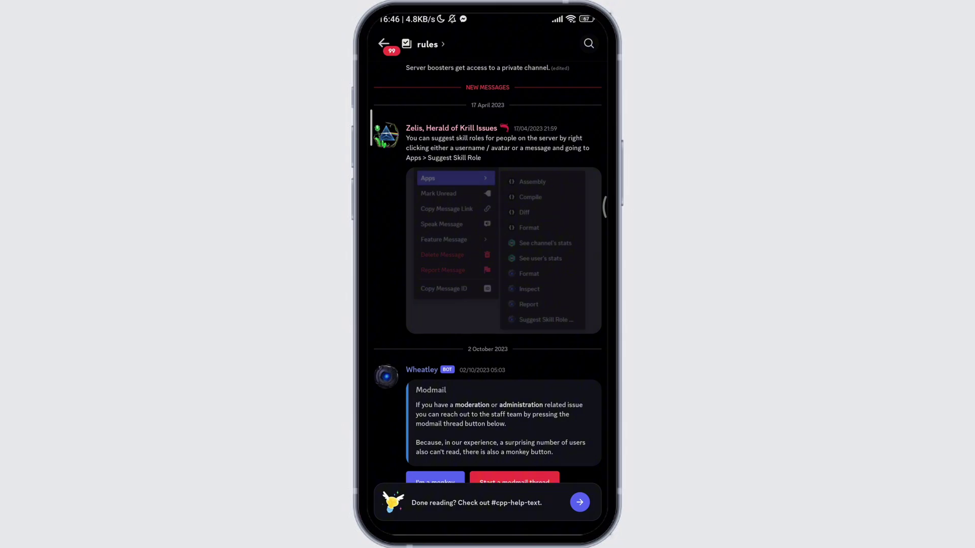
- Leave the Together C & C++ server via its options and the Leave Server confirmation
click(383, 43)
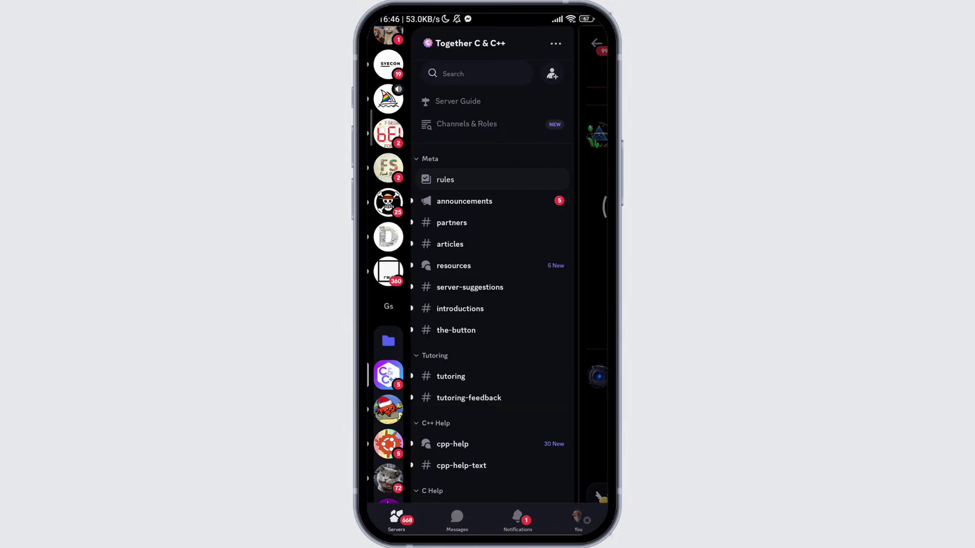
click(470, 43)
scroll(488, 305, down, 5)
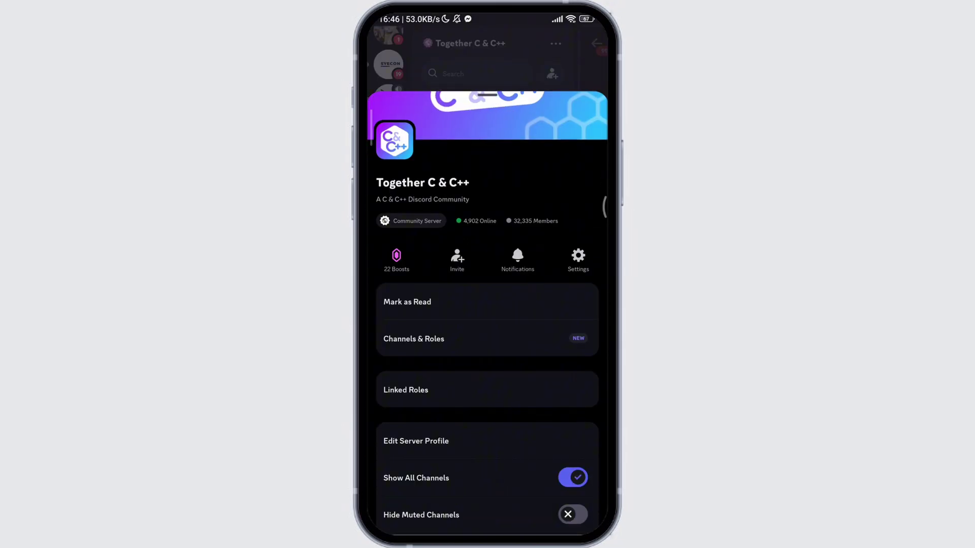
scroll(487, 305, down, 5)
click(407, 409)
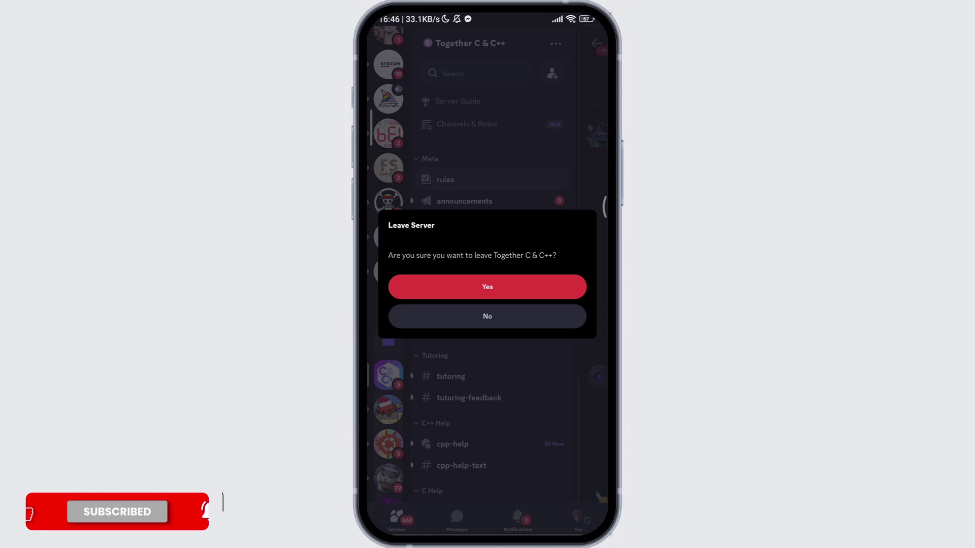
click(488, 316)
- Go to the Ubuntu Hideout server, then your profile and the app Settings page
click(387, 375)
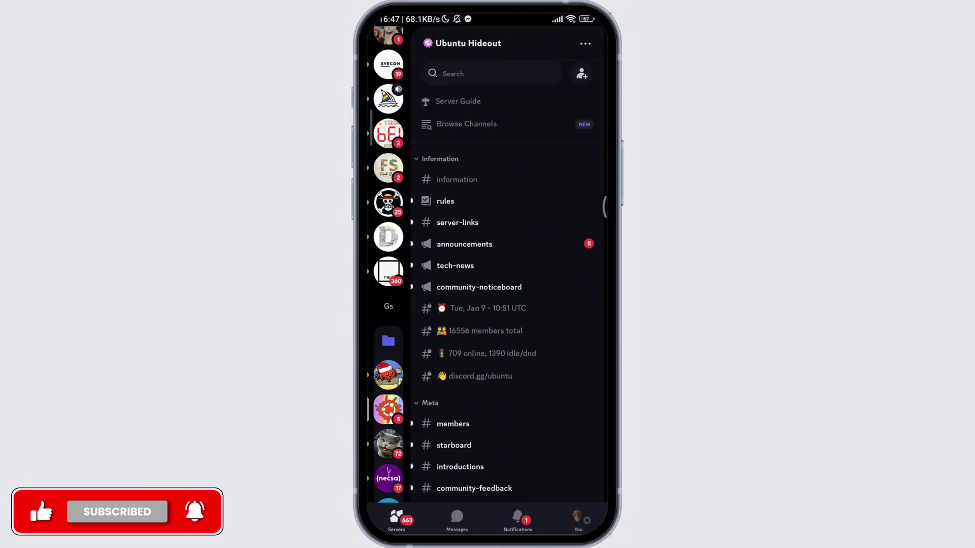
click(579, 521)
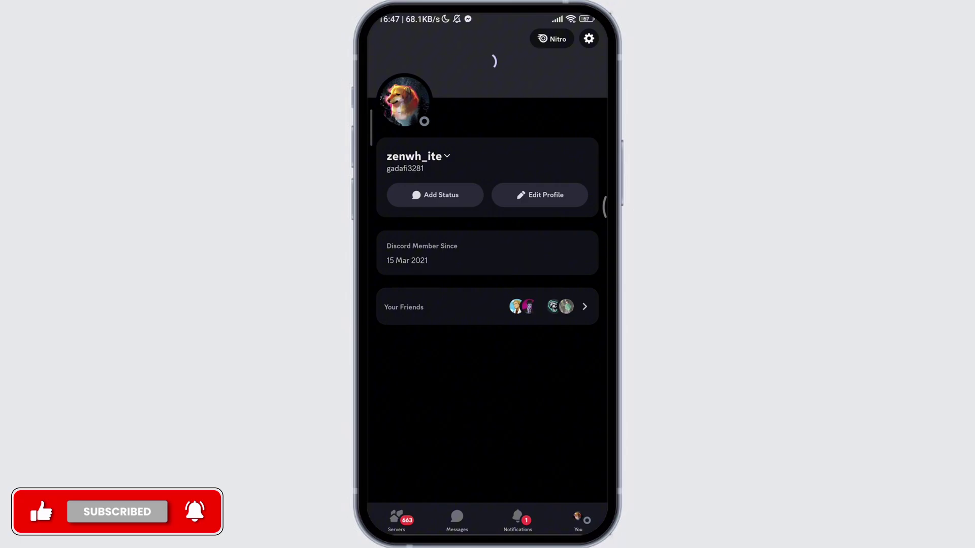
click(588, 38)
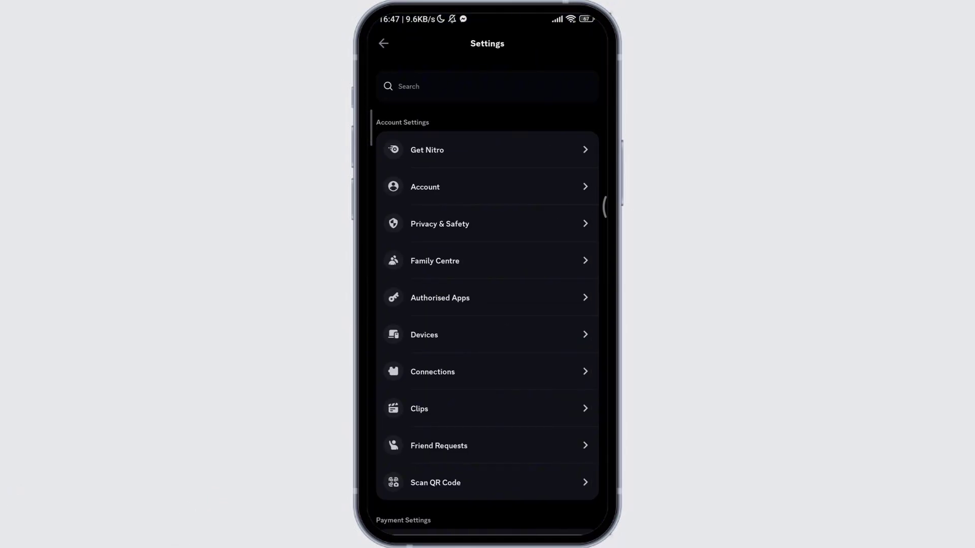
scroll(488, 305, down, 4)
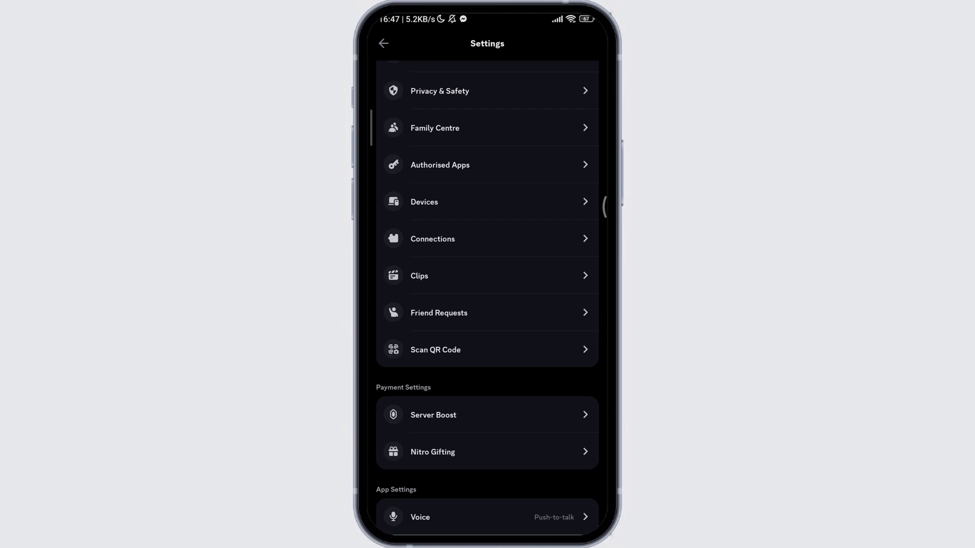
scroll(488, 305, down, 5)
scroll(488, 304, down, 4)
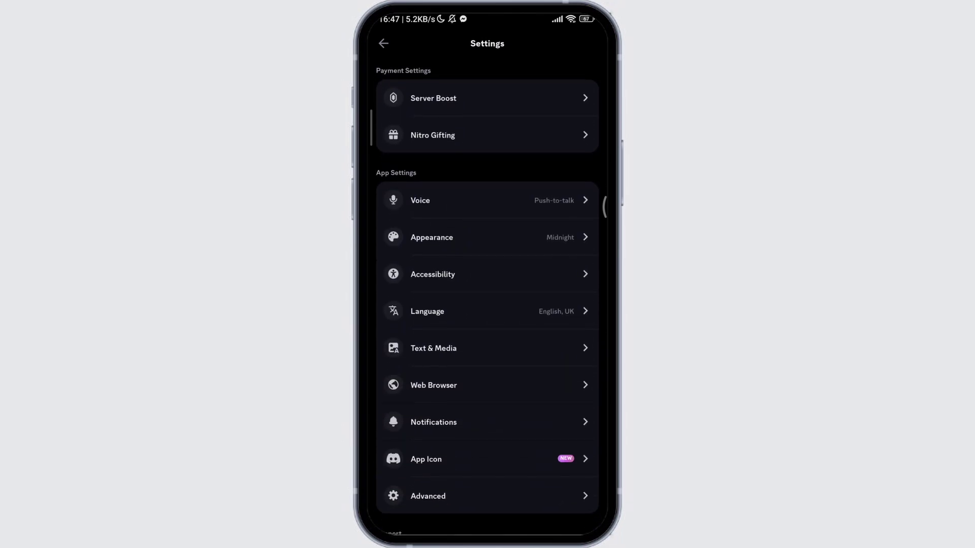
scroll(488, 304, down, 3)
scroll(487, 304, down, 3)
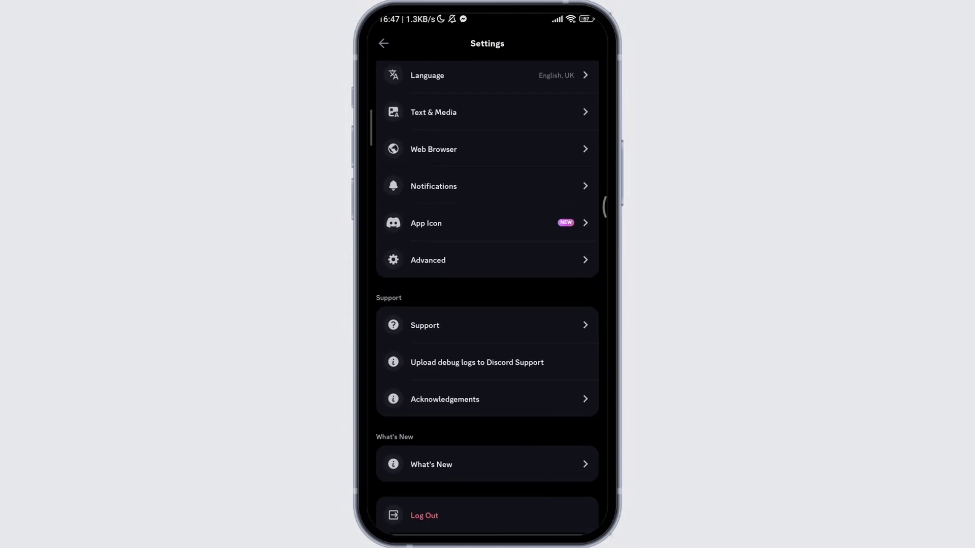
click(487, 260)
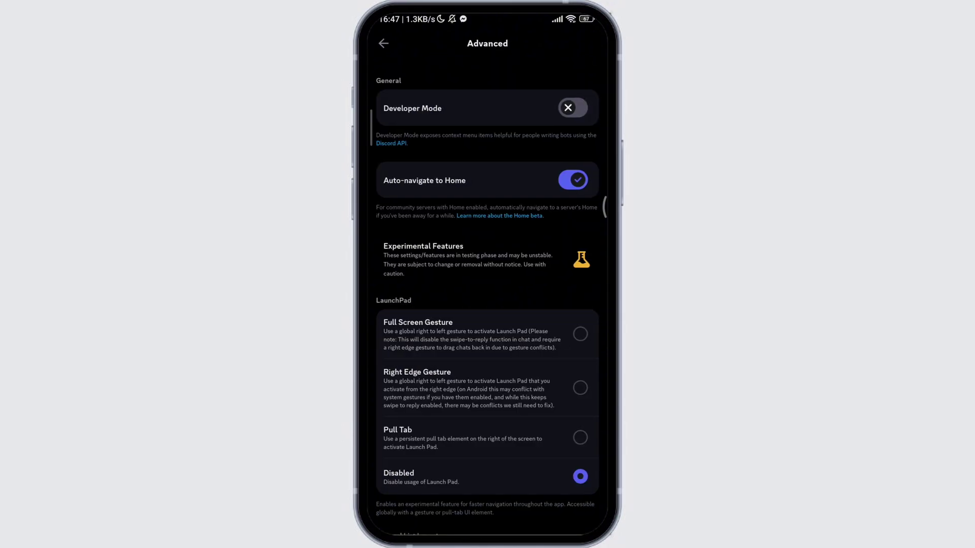
scroll(487, 305, down, 3)
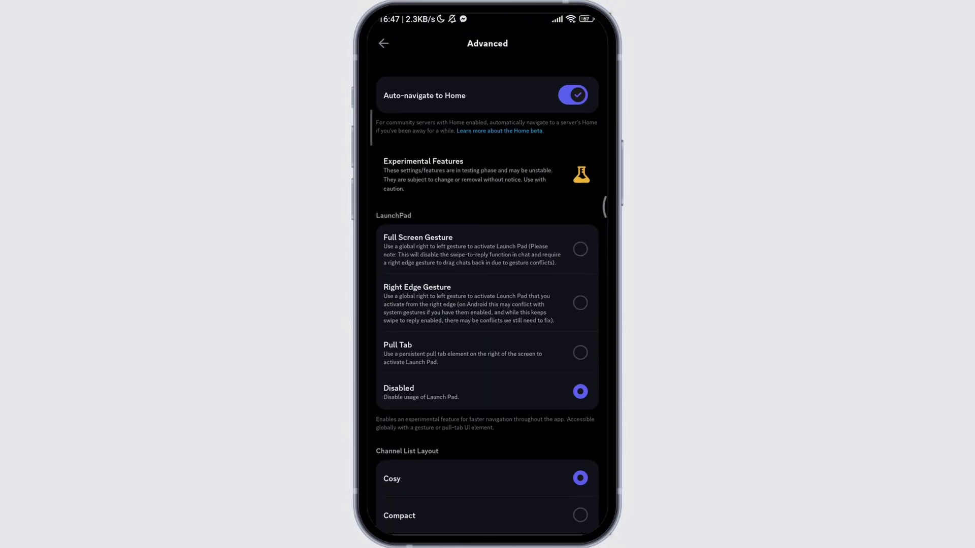